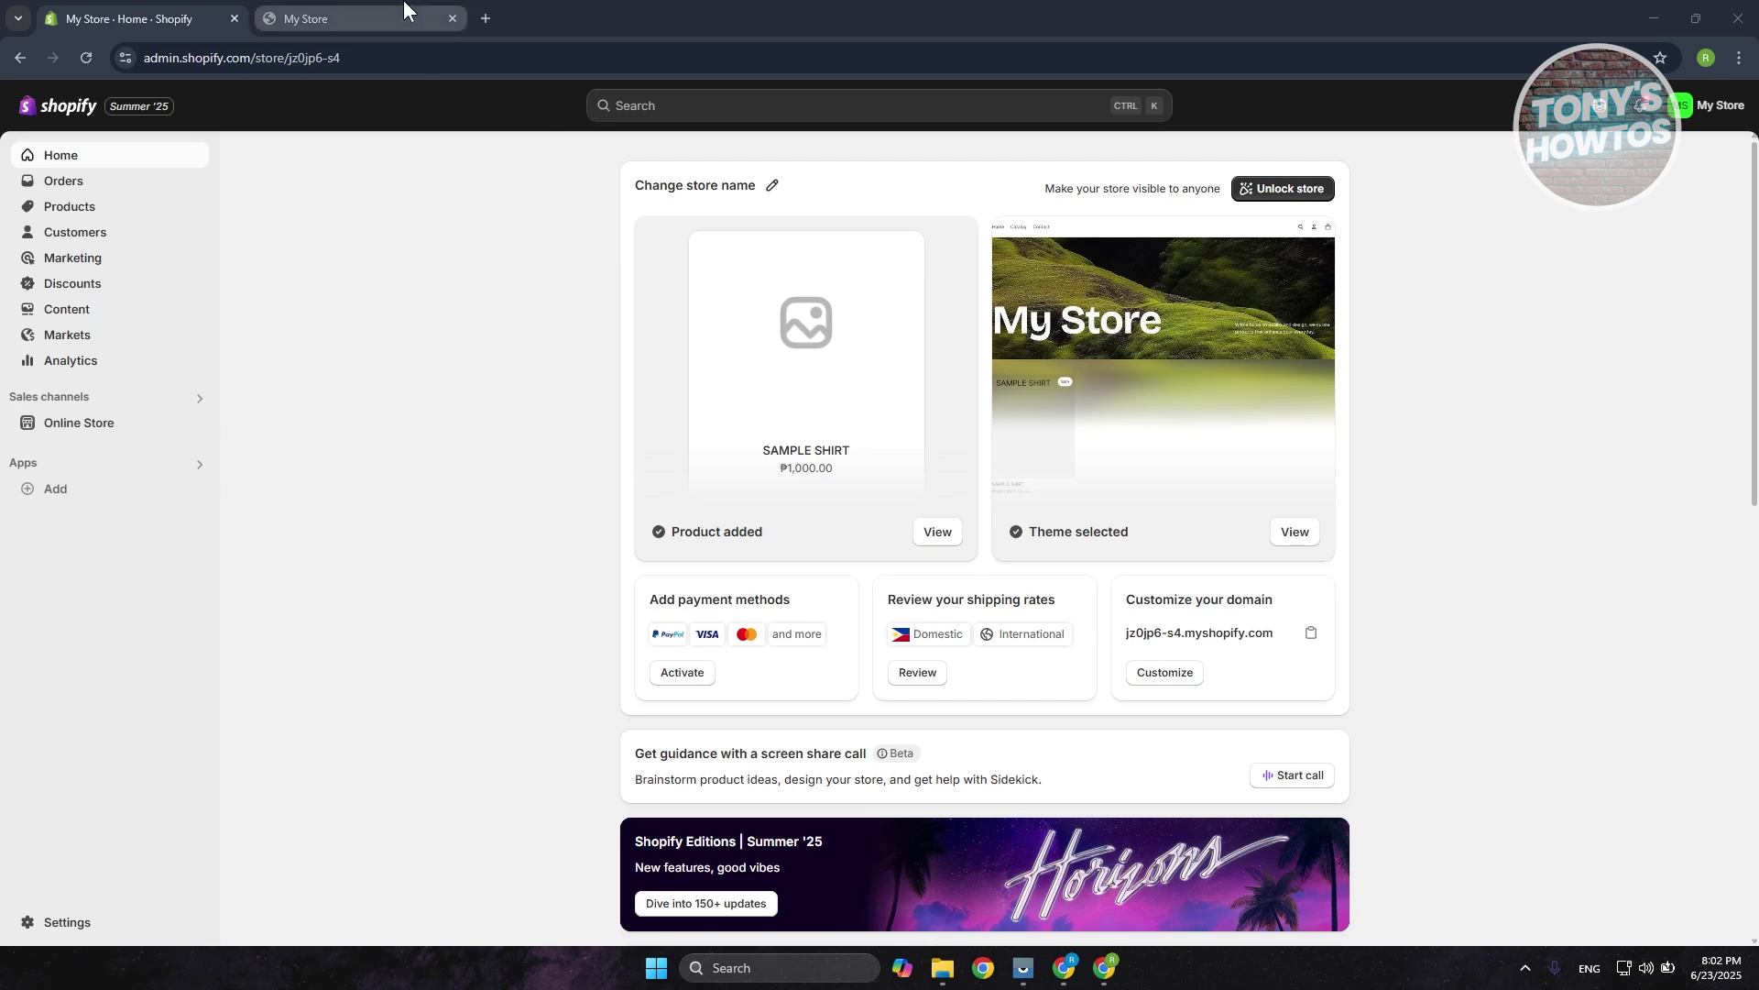
Step: Check SAMPLE SHIRT's storefront page, then open SAMPLE SHIRT from the admin Products list
{"action": "left_click", "coordinate": [344, 19]}
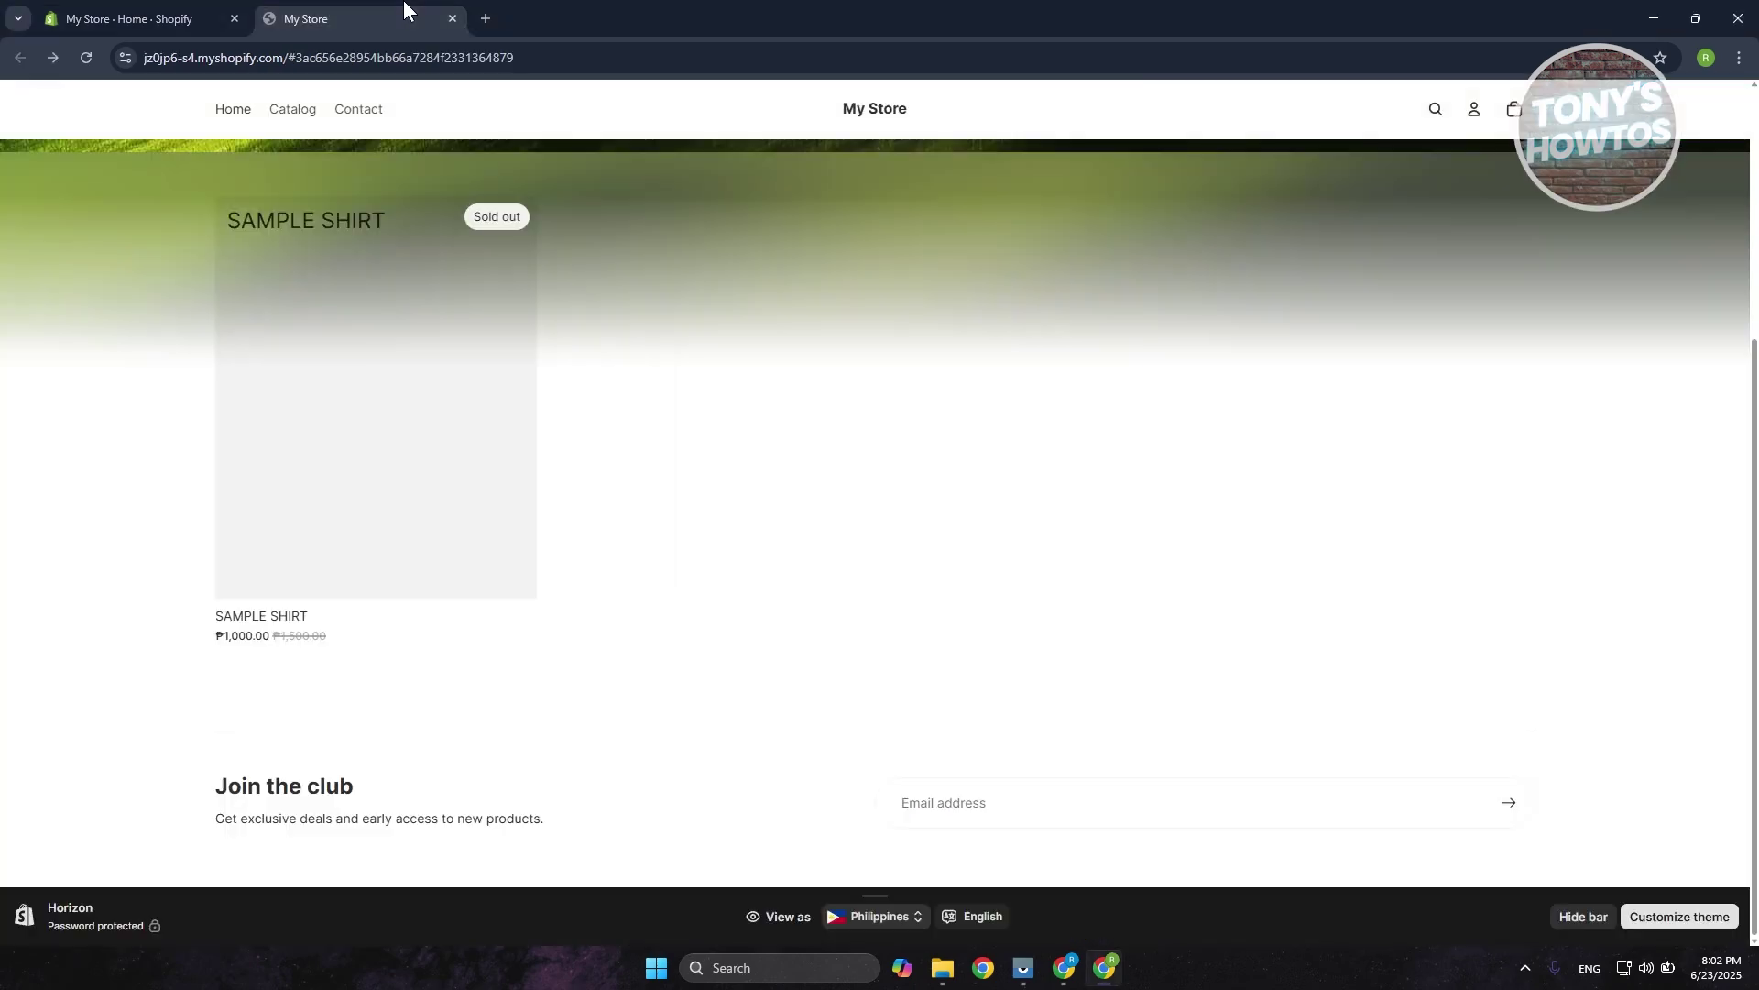
{"action": "scroll", "coordinate": [703, 380], "scroll_direction": "up", "scroll_amount": 5}
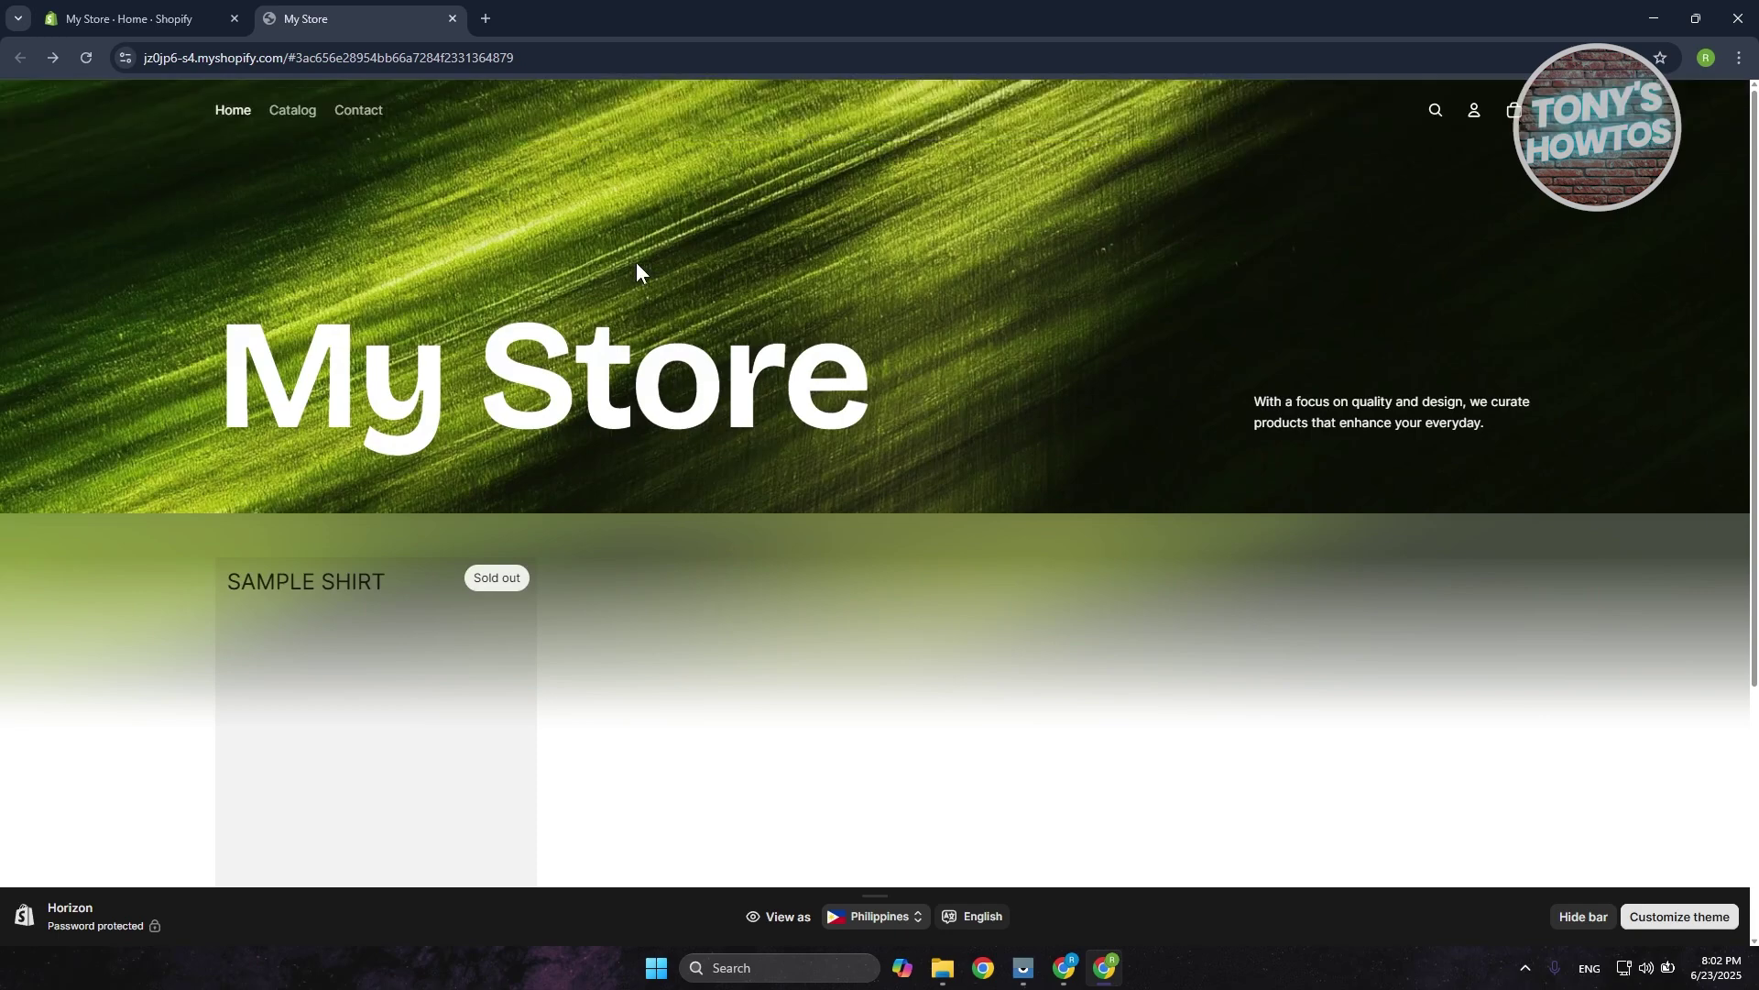
{"action": "scroll", "coordinate": [664, 384], "scroll_direction": "down", "scroll_amount": 4}
{"action": "left_click", "coordinate": [414, 342]}
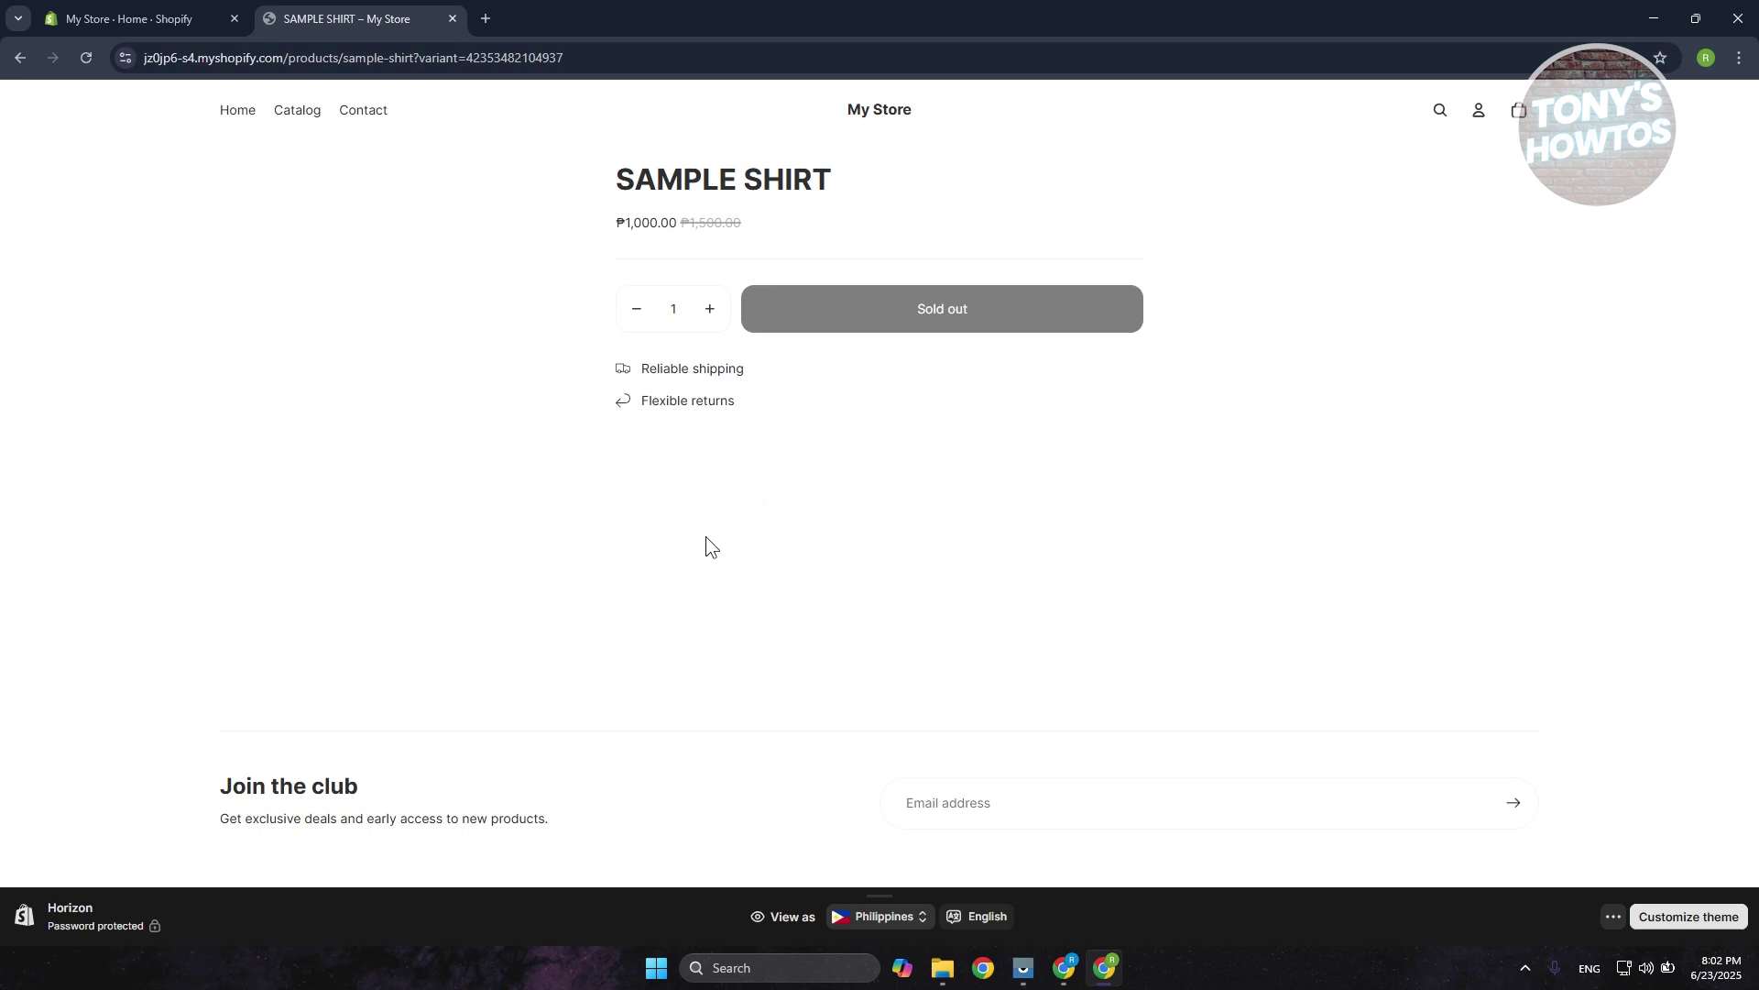
{"action": "left_click", "coordinate": [137, 17]}
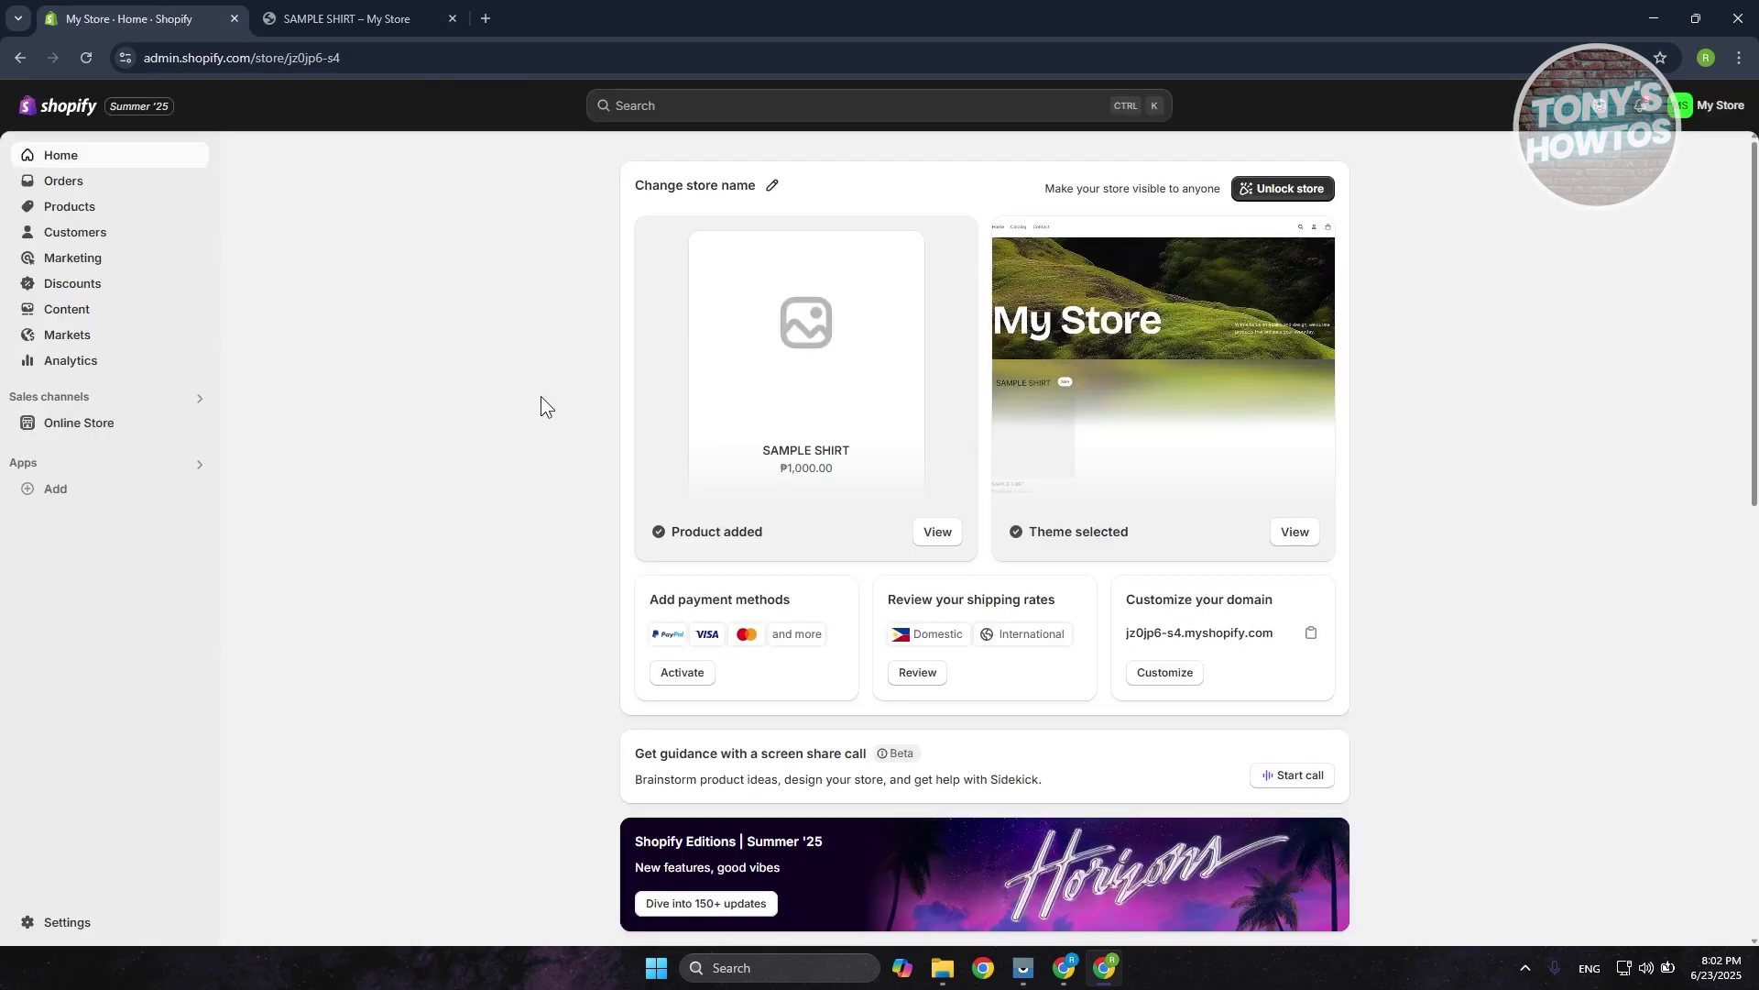
{"action": "left_click", "coordinate": [69, 207]}
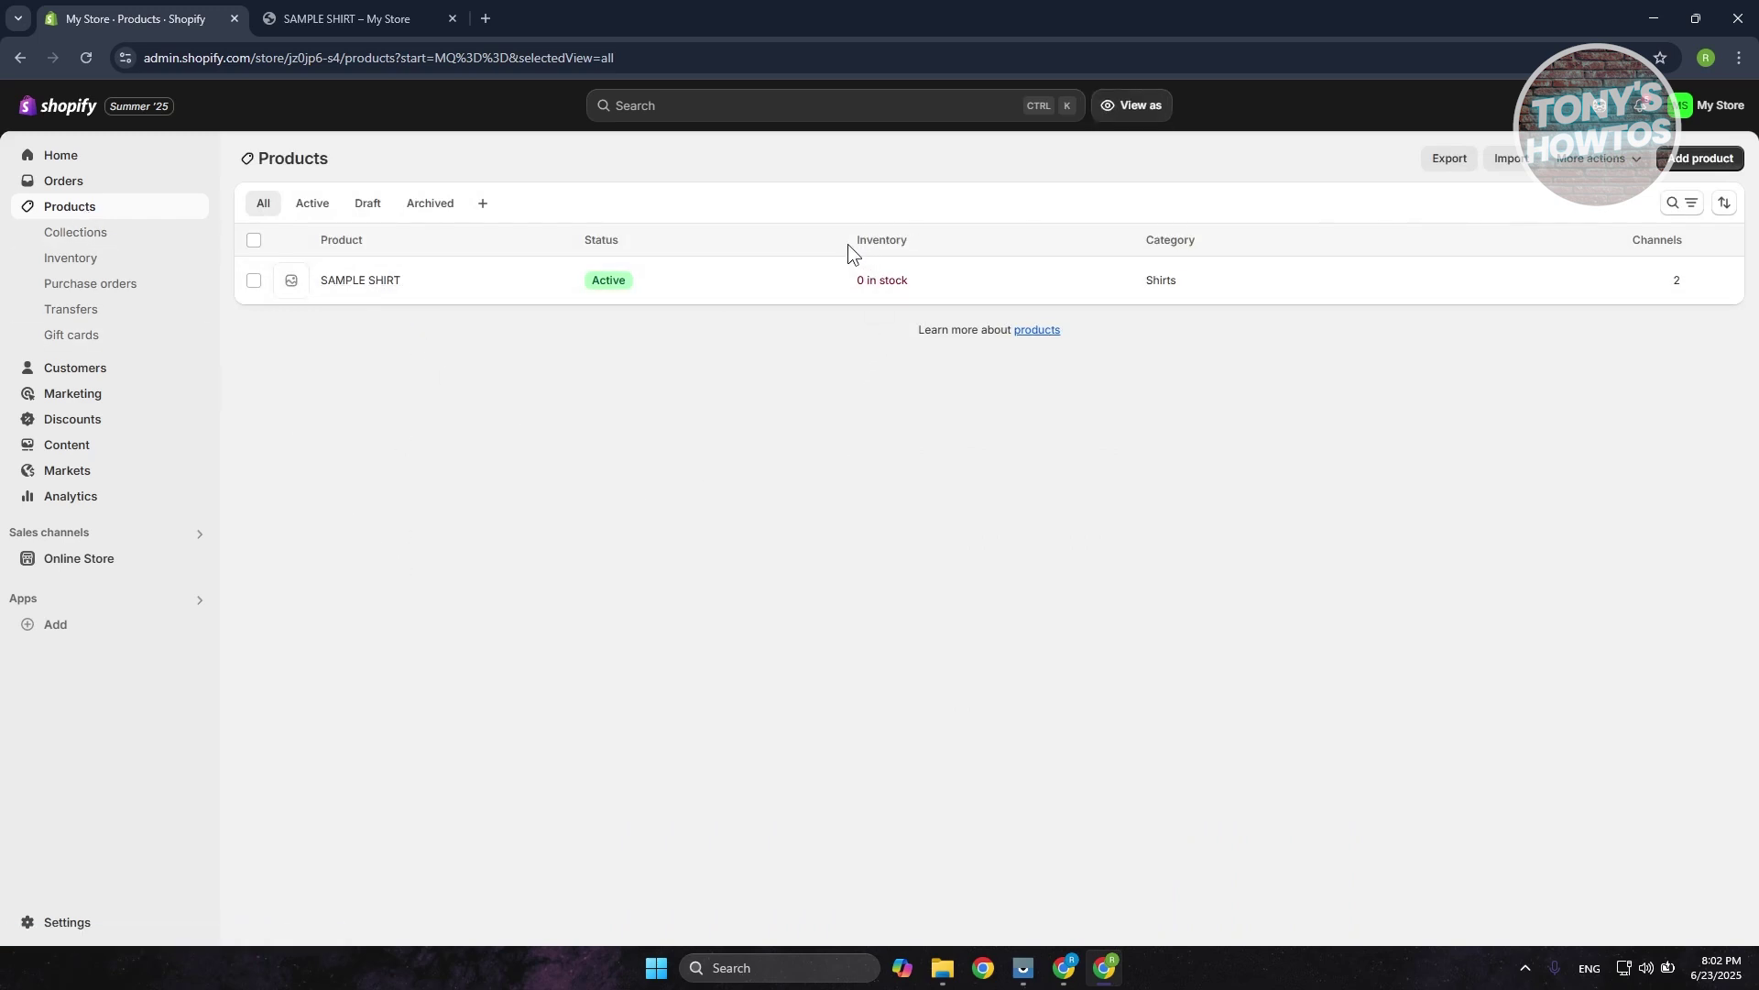
{"action": "mouse_move", "coordinate": [879, 280]}
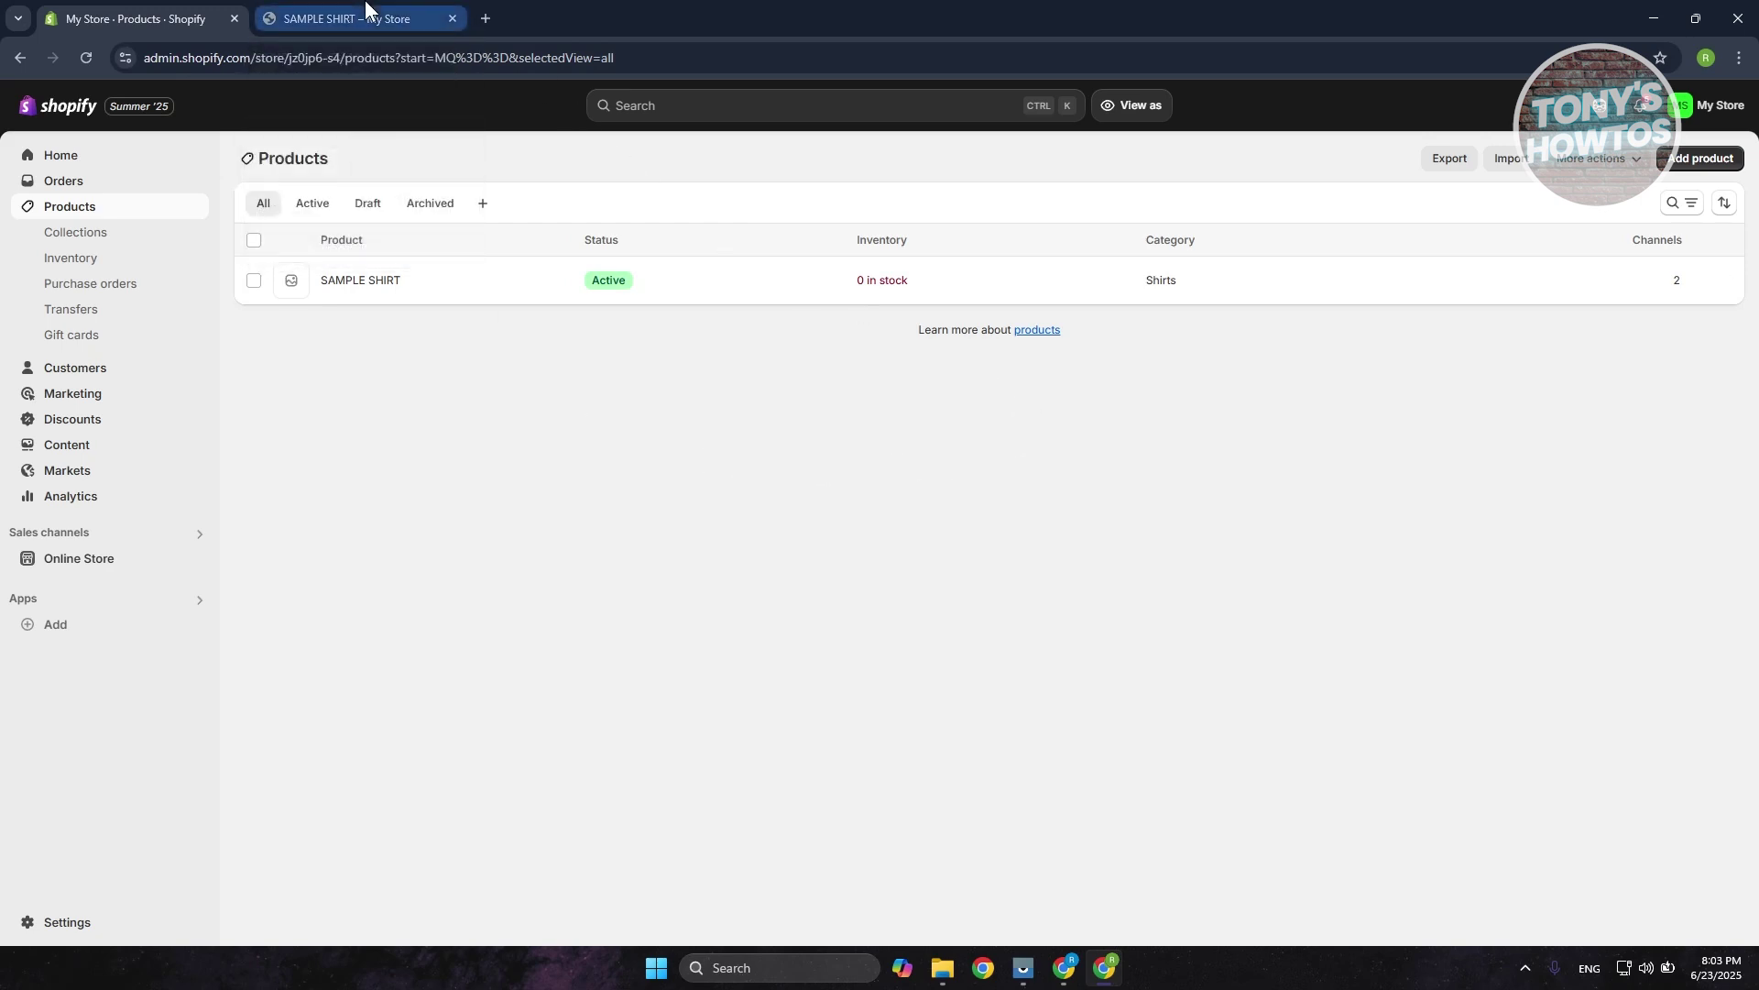
{"action": "left_click", "coordinate": [360, 282]}
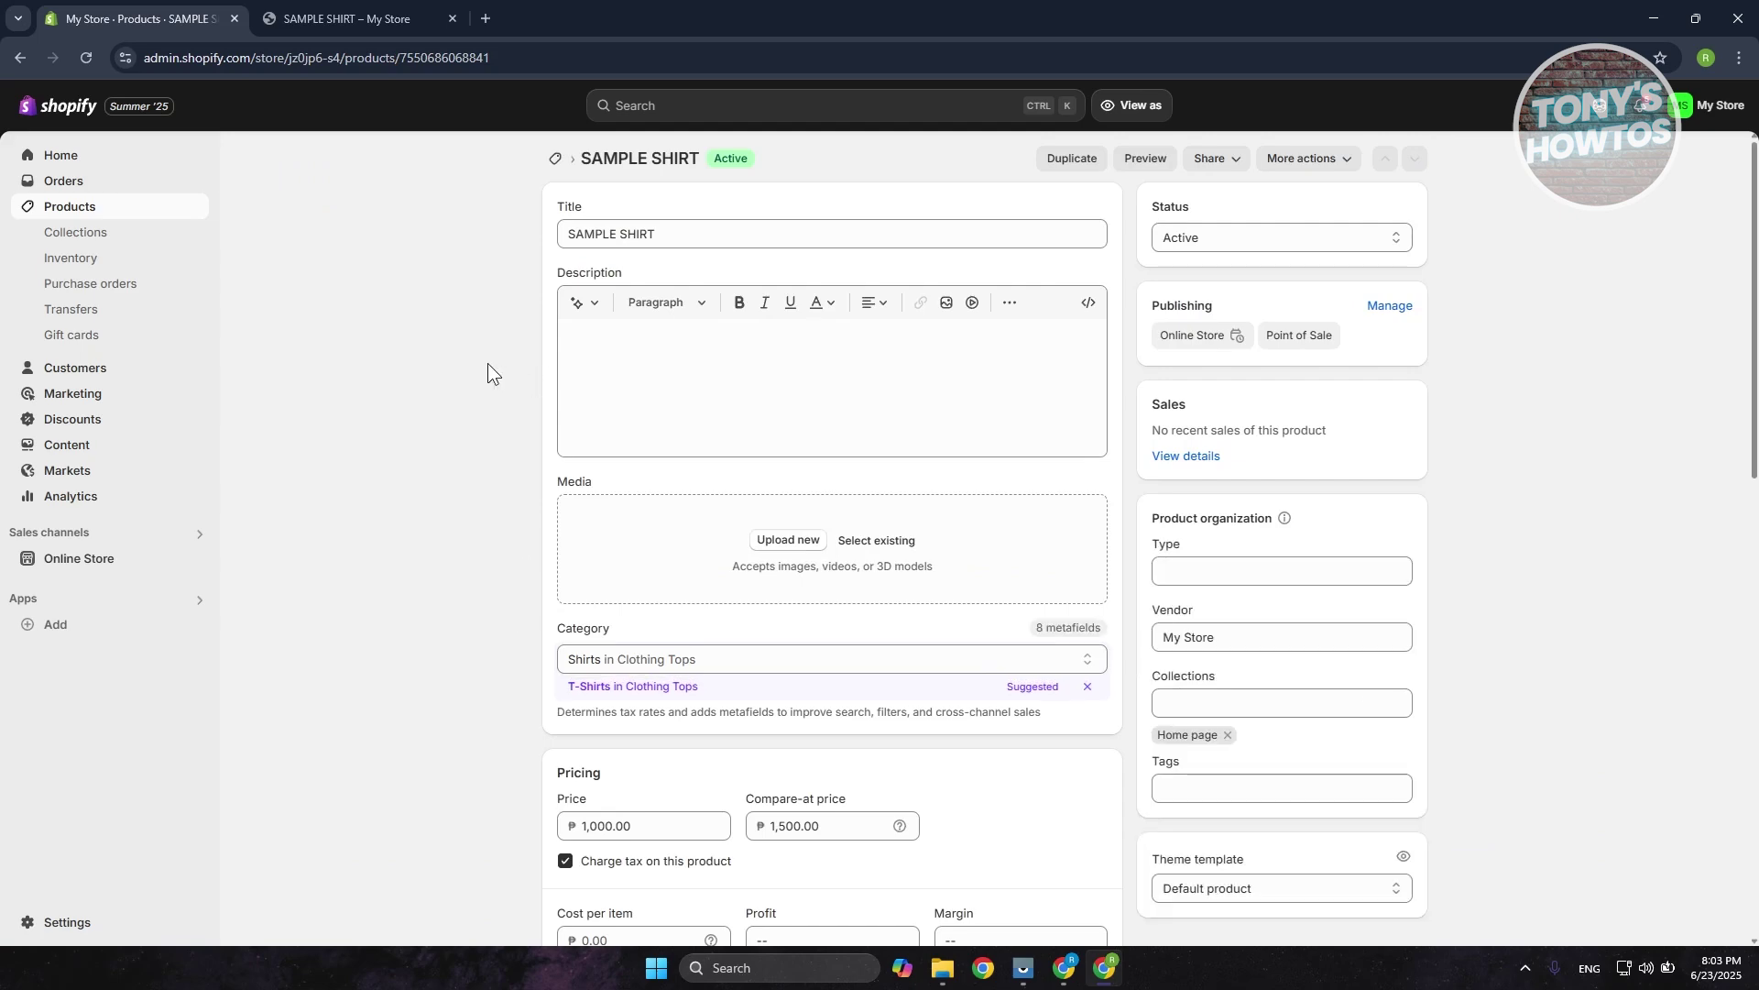
{"action": "scroll", "coordinate": [495, 413], "scroll_direction": "down", "scroll_amount": 2}
{"action": "scroll", "coordinate": [505, 433], "scroll_direction": "down", "scroll_amount": 6}
{"action": "scroll", "coordinate": [505, 432], "scroll_direction": "down", "scroll_amount": 2}
{"action": "scroll", "coordinate": [504, 440], "scroll_direction": "down", "scroll_amount": 1}
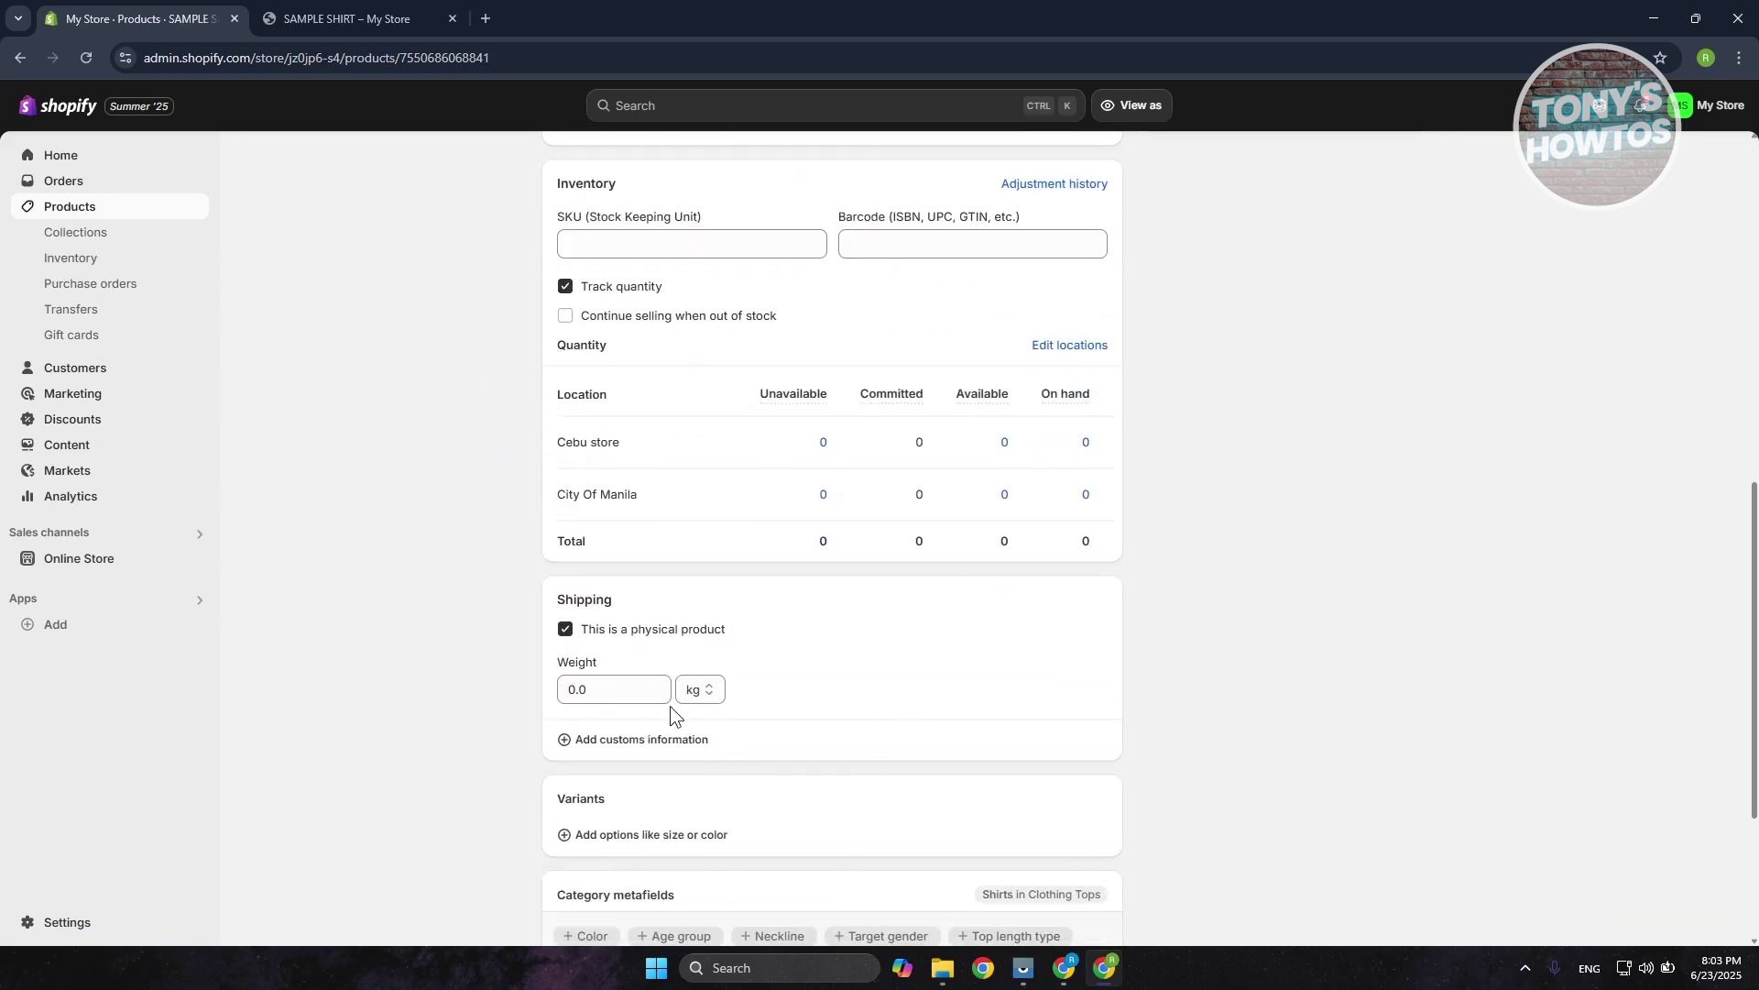
Step: Open the City Of Manila available-stock adjustment for SAMPLE SHIRT, currently 0
{"action": "mouse_move", "coordinate": [1018, 443]}
{"action": "left_click", "coordinate": [1012, 494]}
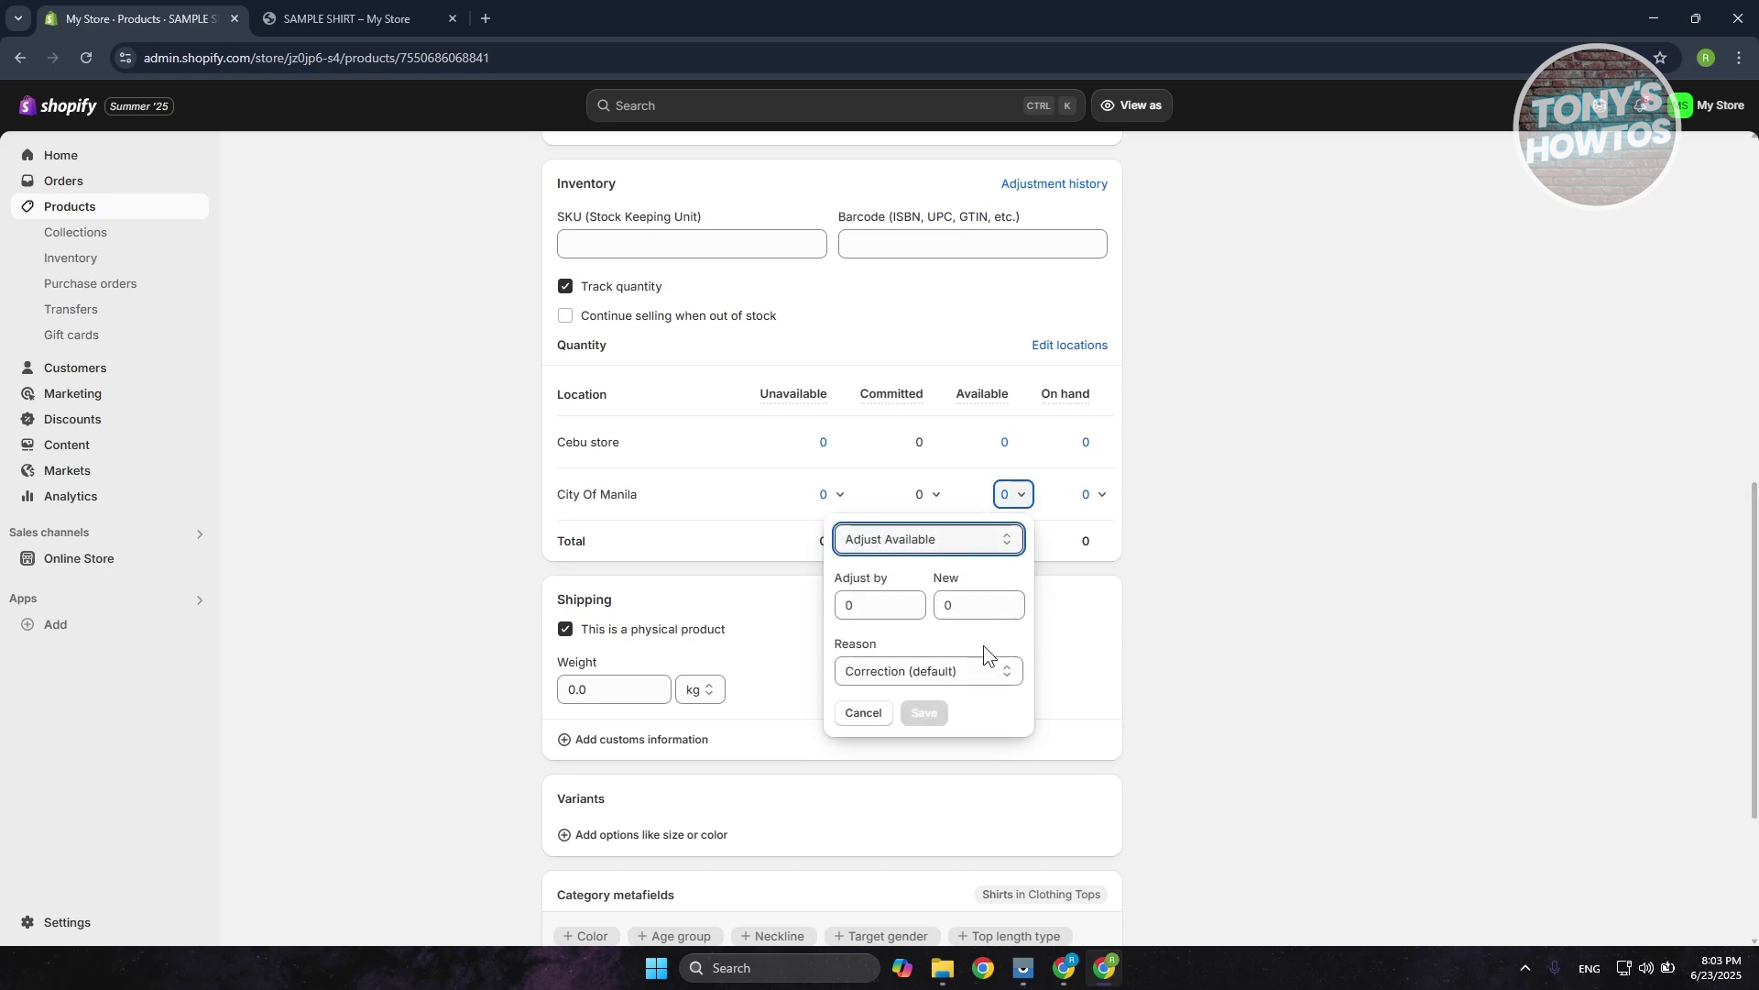
Step: Set City Of Manila's new available quantity to 100 with reason Correction and save
{"action": "mouse_move", "coordinate": [973, 605]}
{"action": "left_click", "coordinate": [984, 540]}
{"action": "double_click", "coordinate": [984, 594]}
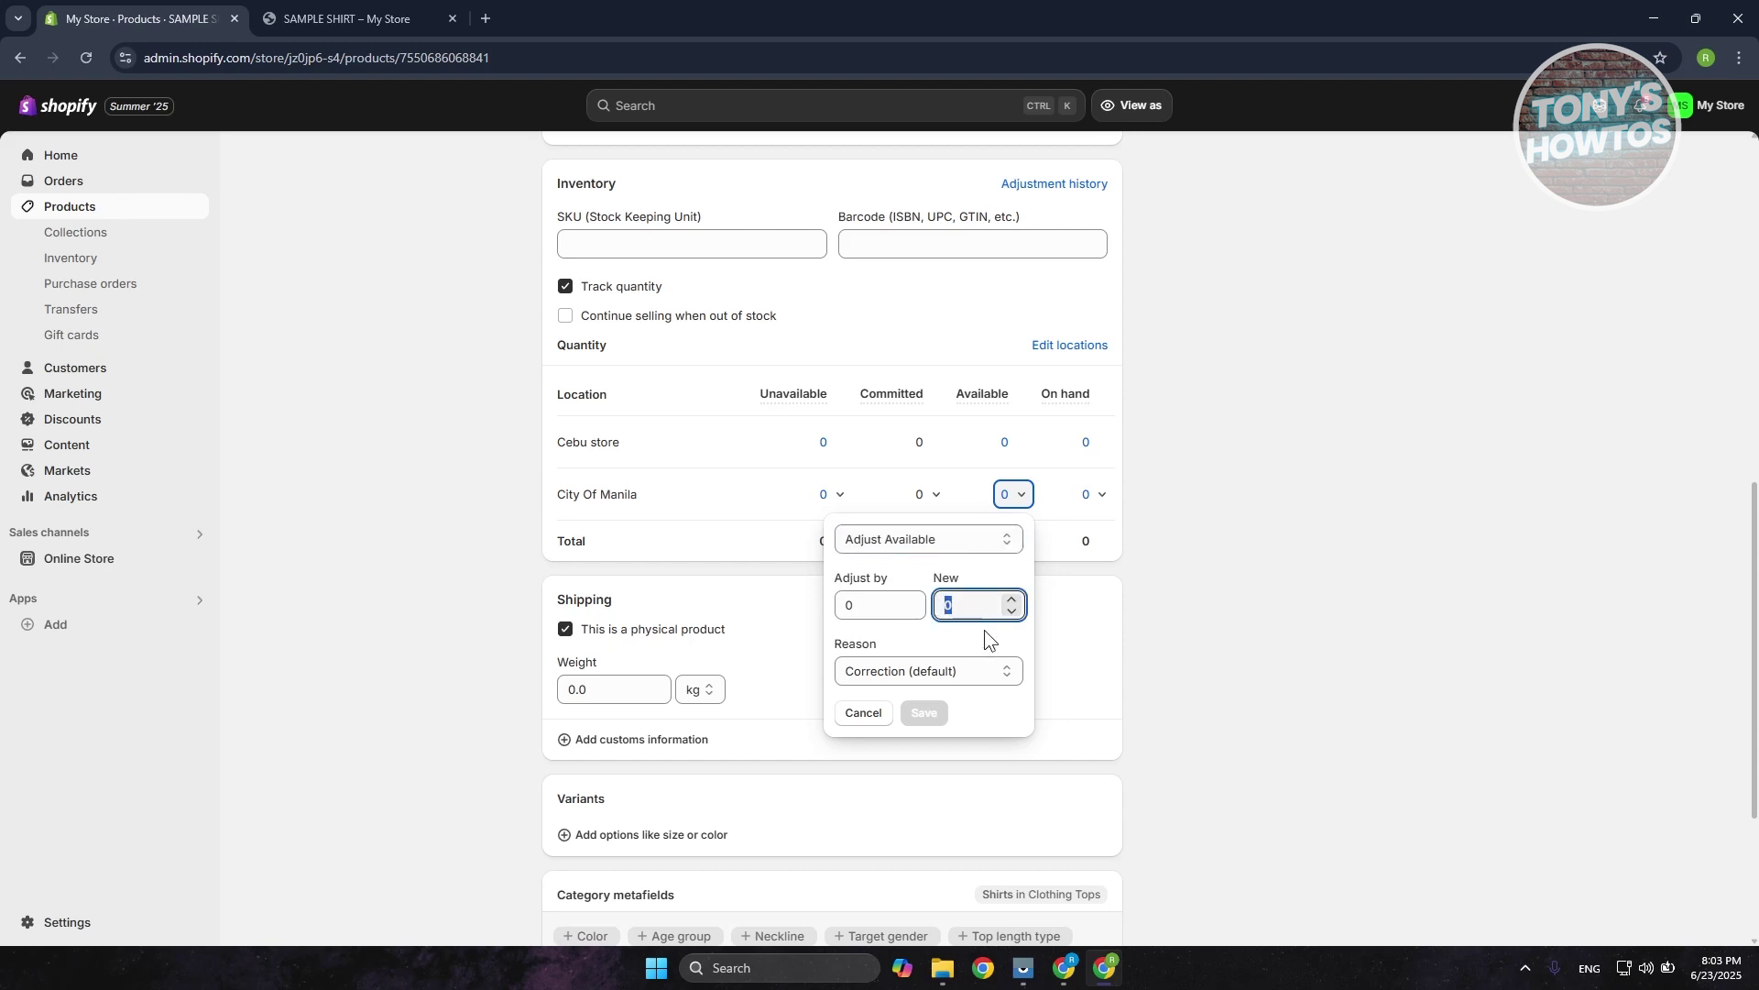
{"action": "type", "text": "100"}
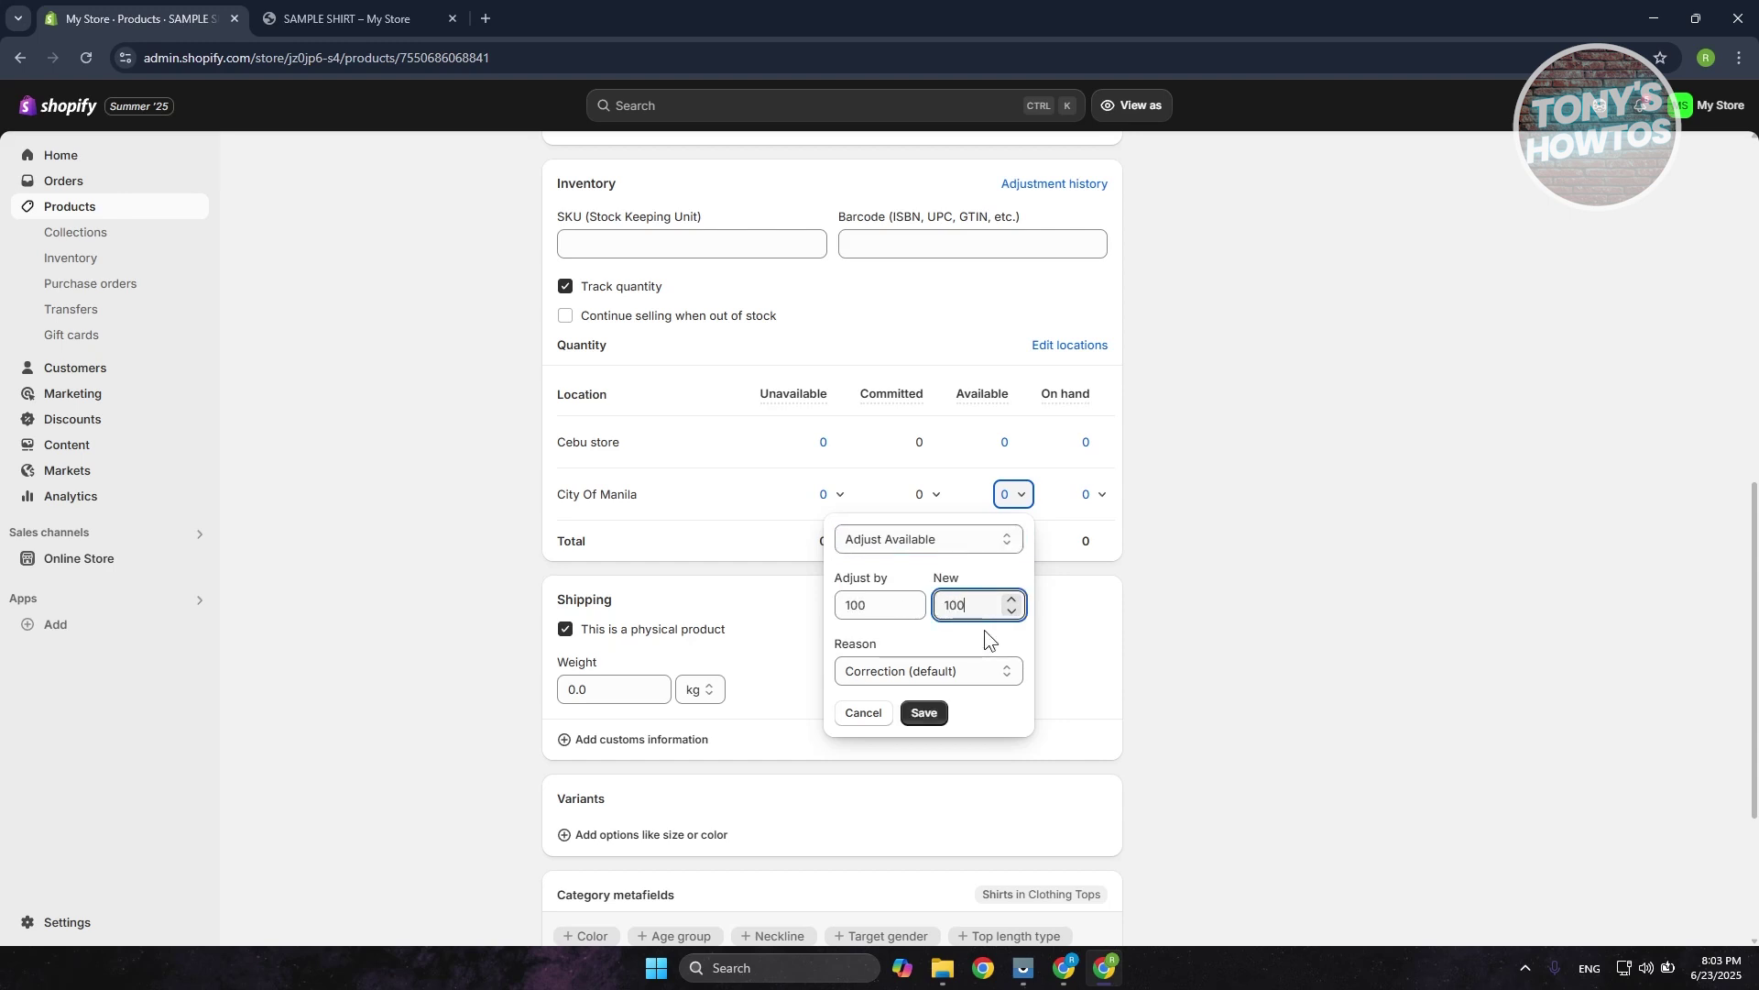
{"action": "left_click", "coordinate": [935, 668]}
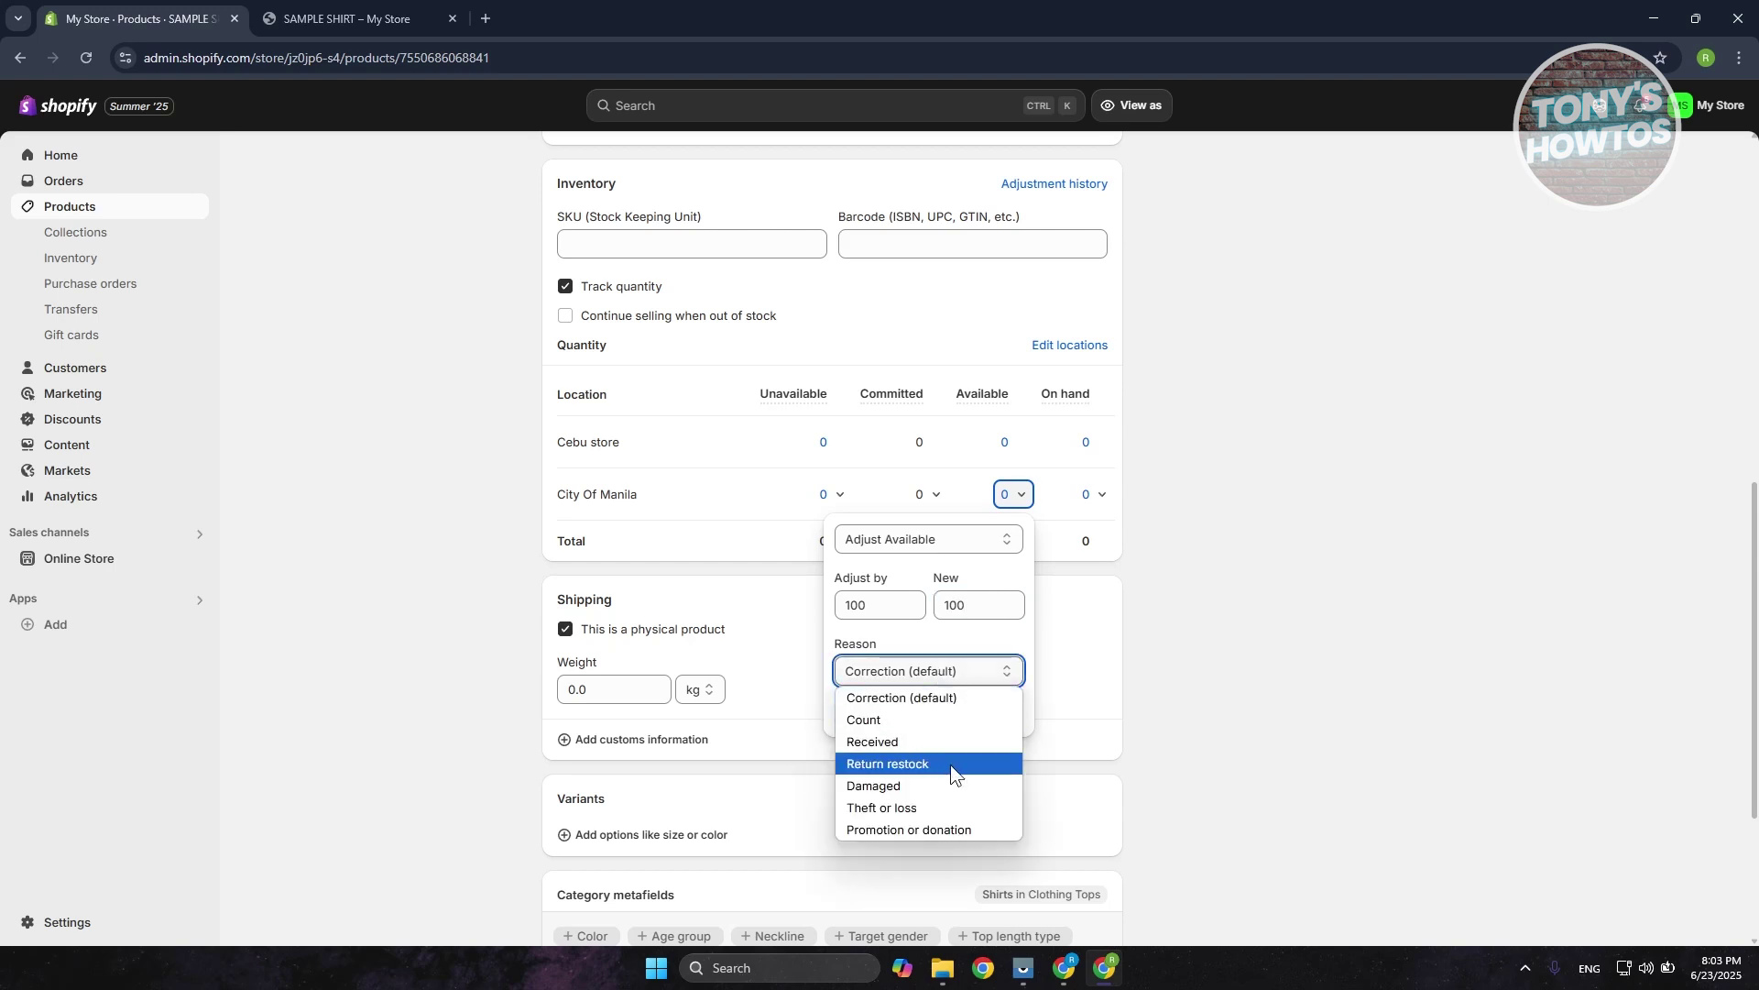
{"action": "left_click", "coordinate": [994, 681]}
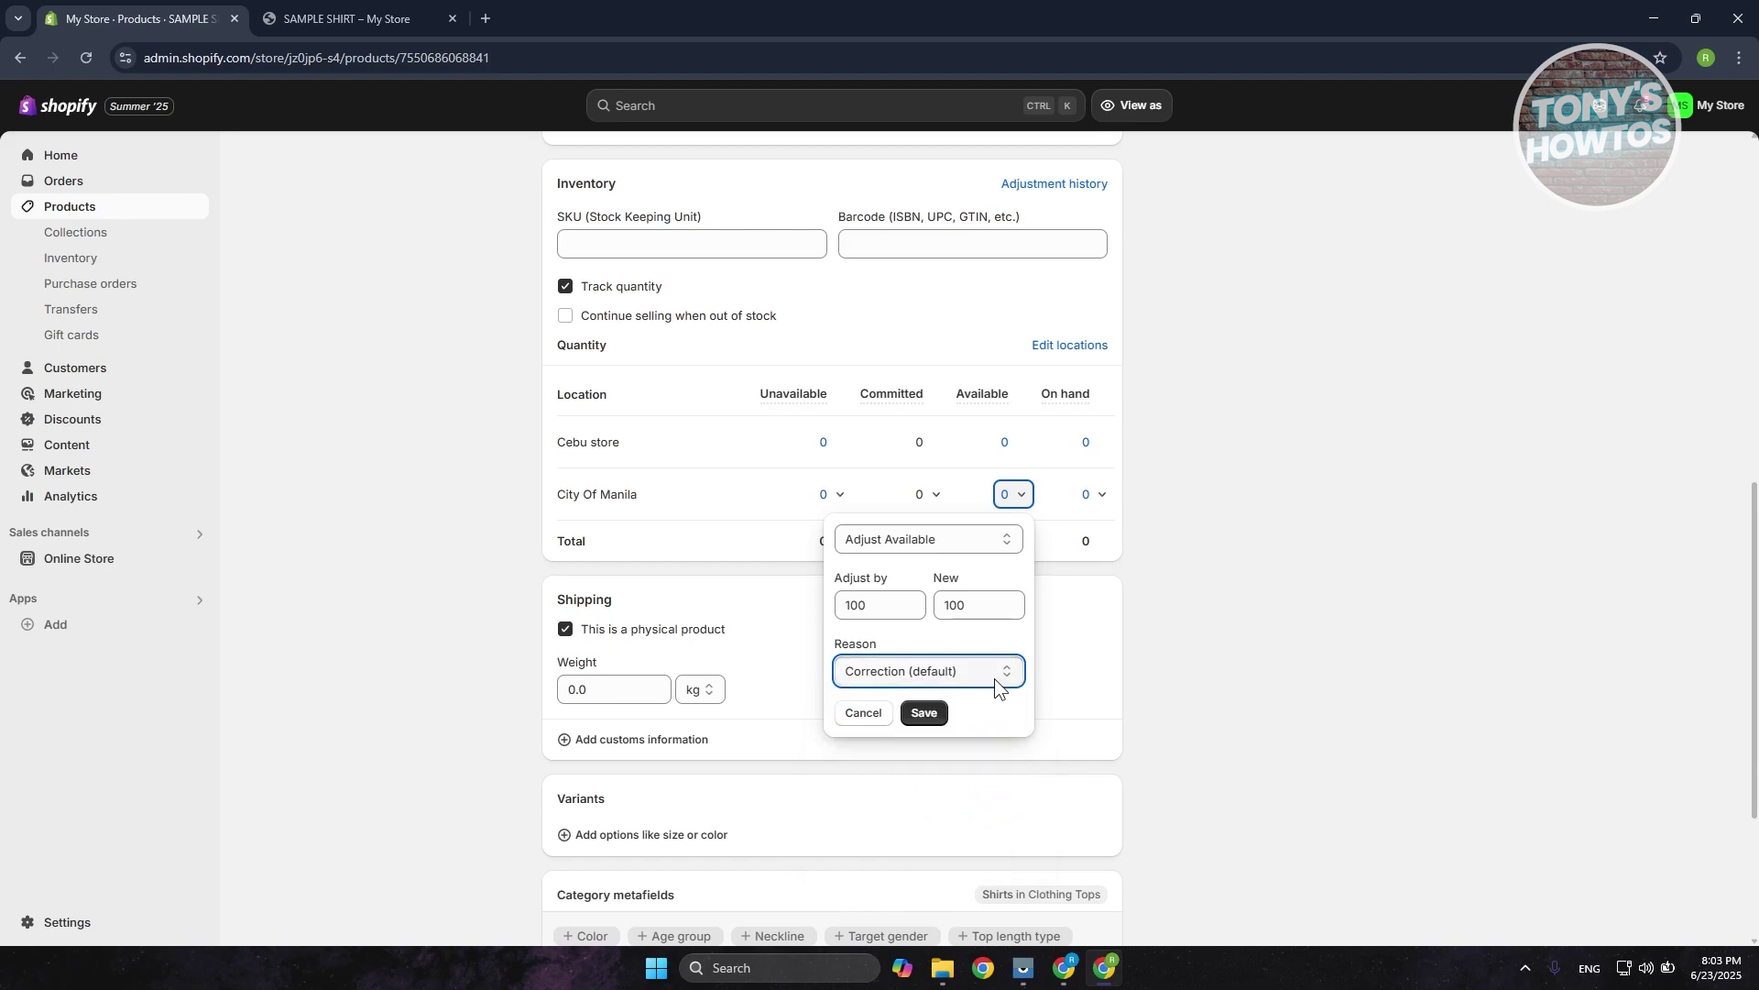
{"action": "left_click", "coordinate": [925, 712]}
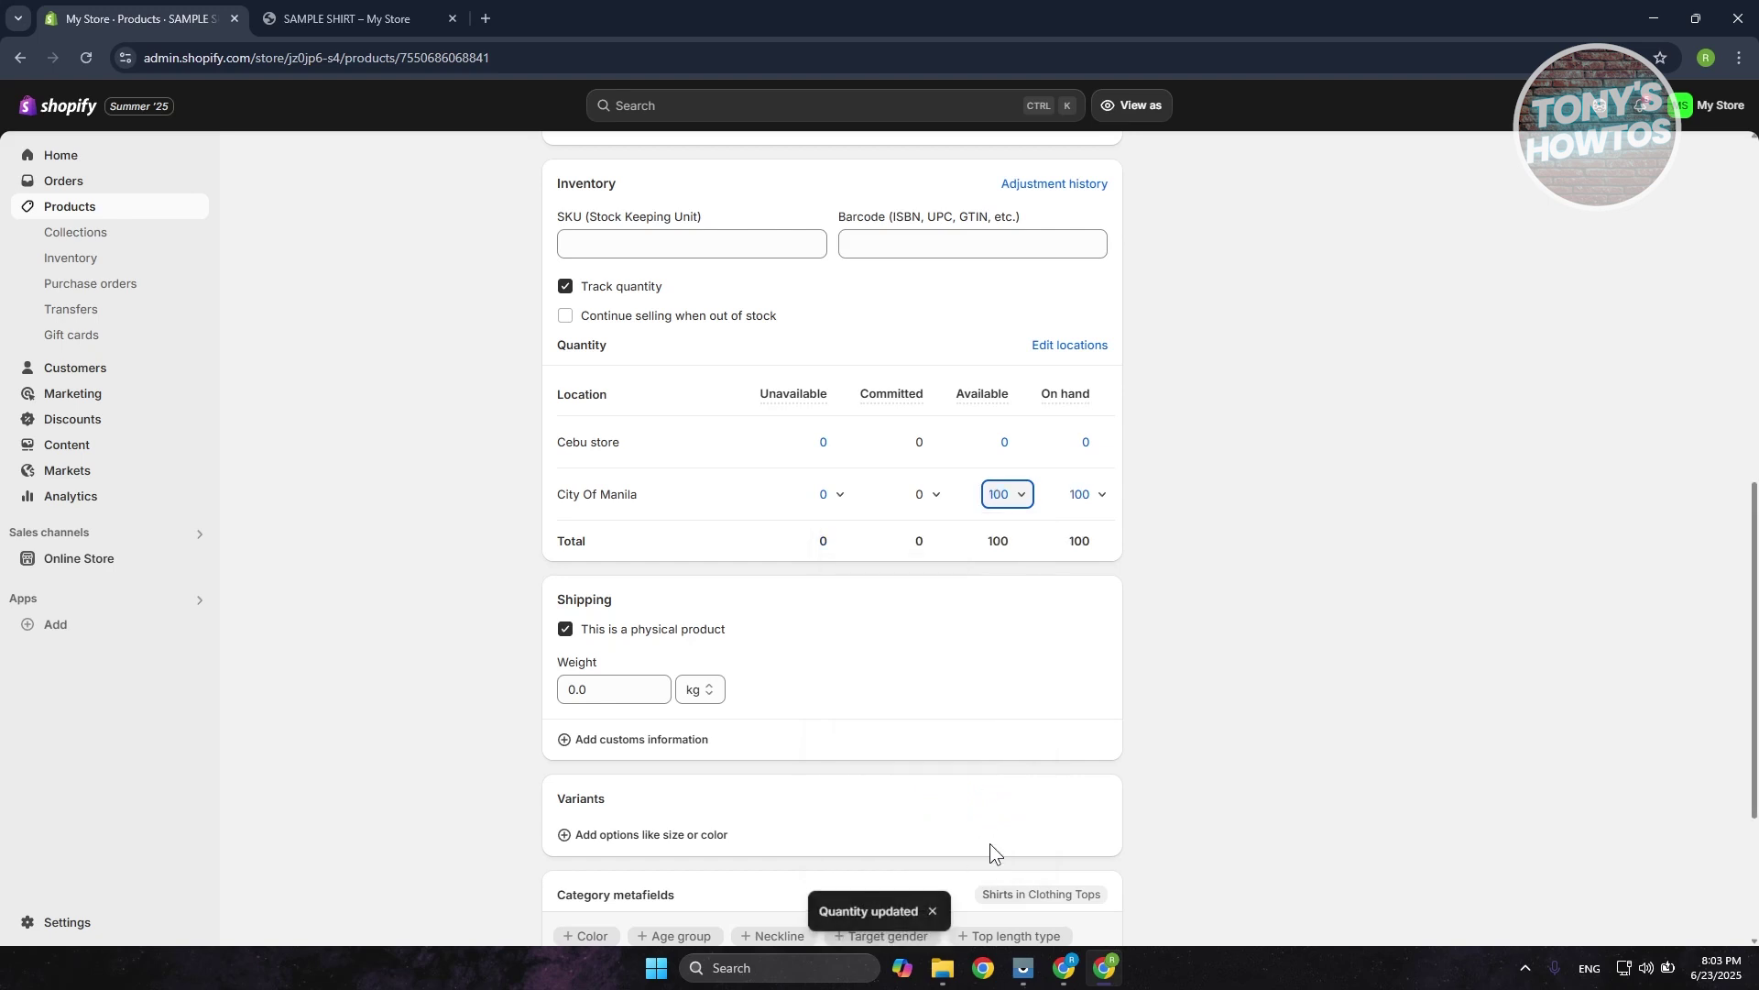
{"action": "scroll", "coordinate": [1234, 611], "scroll_direction": "up", "scroll_amount": 4}
{"action": "scroll", "coordinate": [1338, 548], "scroll_direction": "up", "scroll_amount": 6}
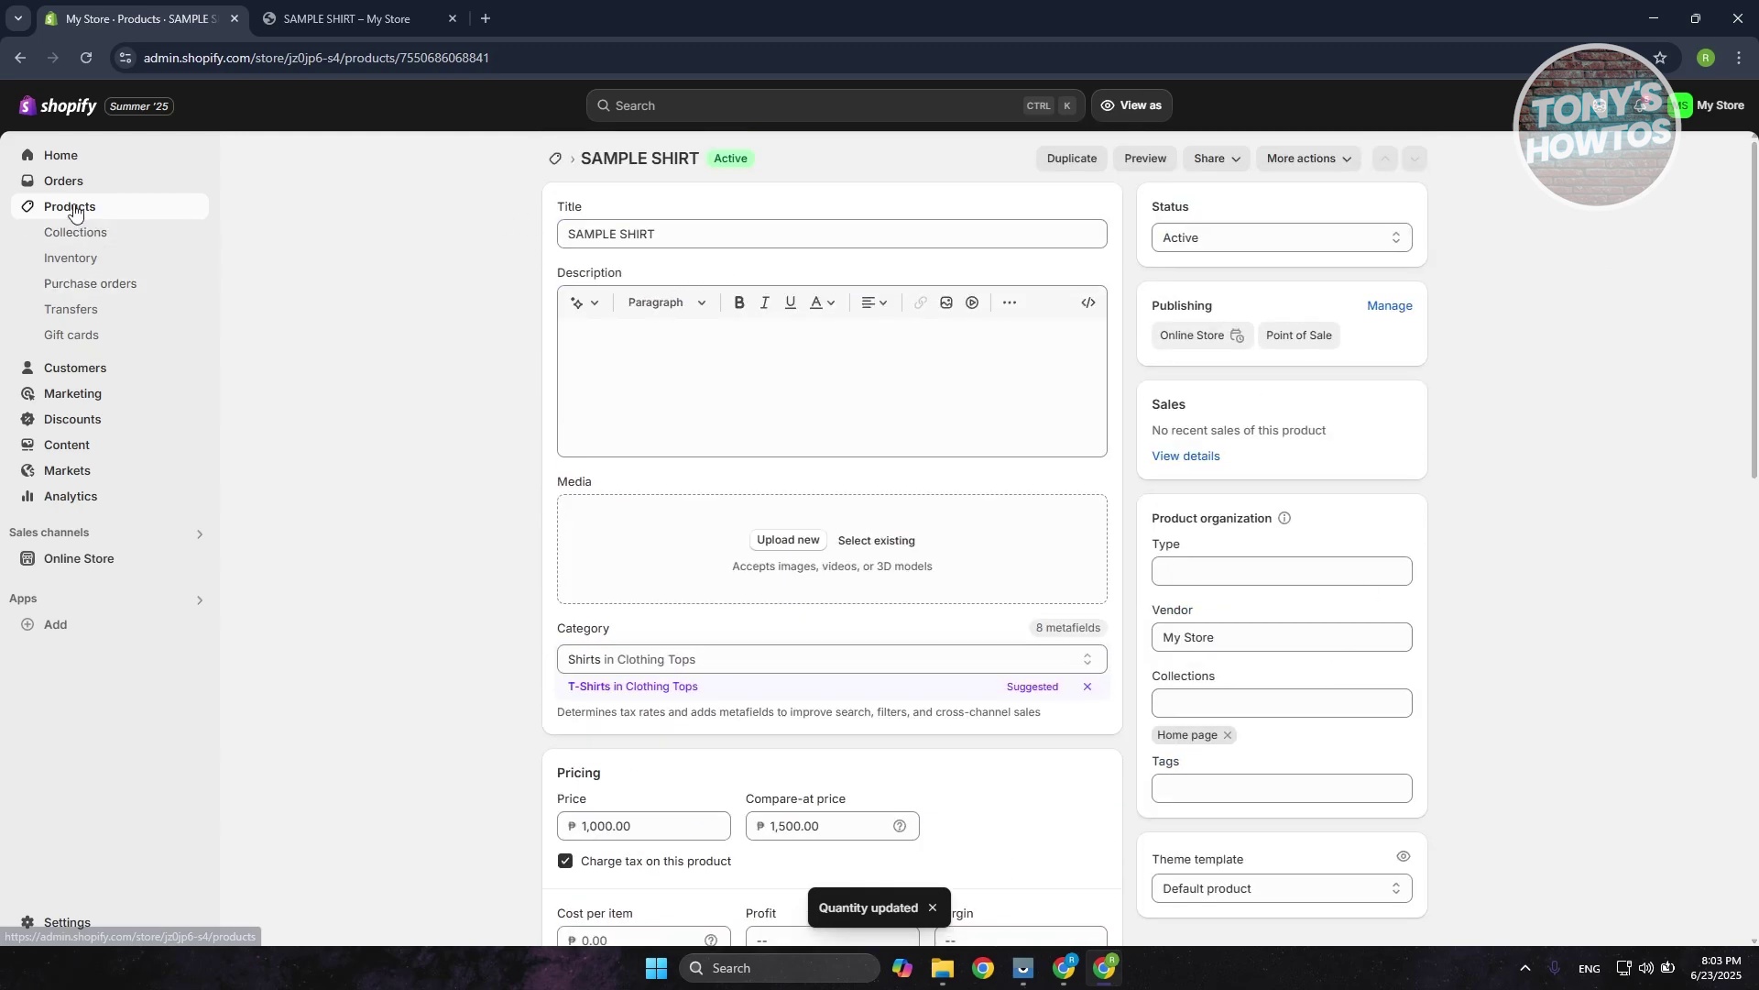
Step: Reload the SAMPLE SHIRT – My Store tab to show Add to cart instead of Sold out
{"action": "left_click", "coordinate": [342, 19]}
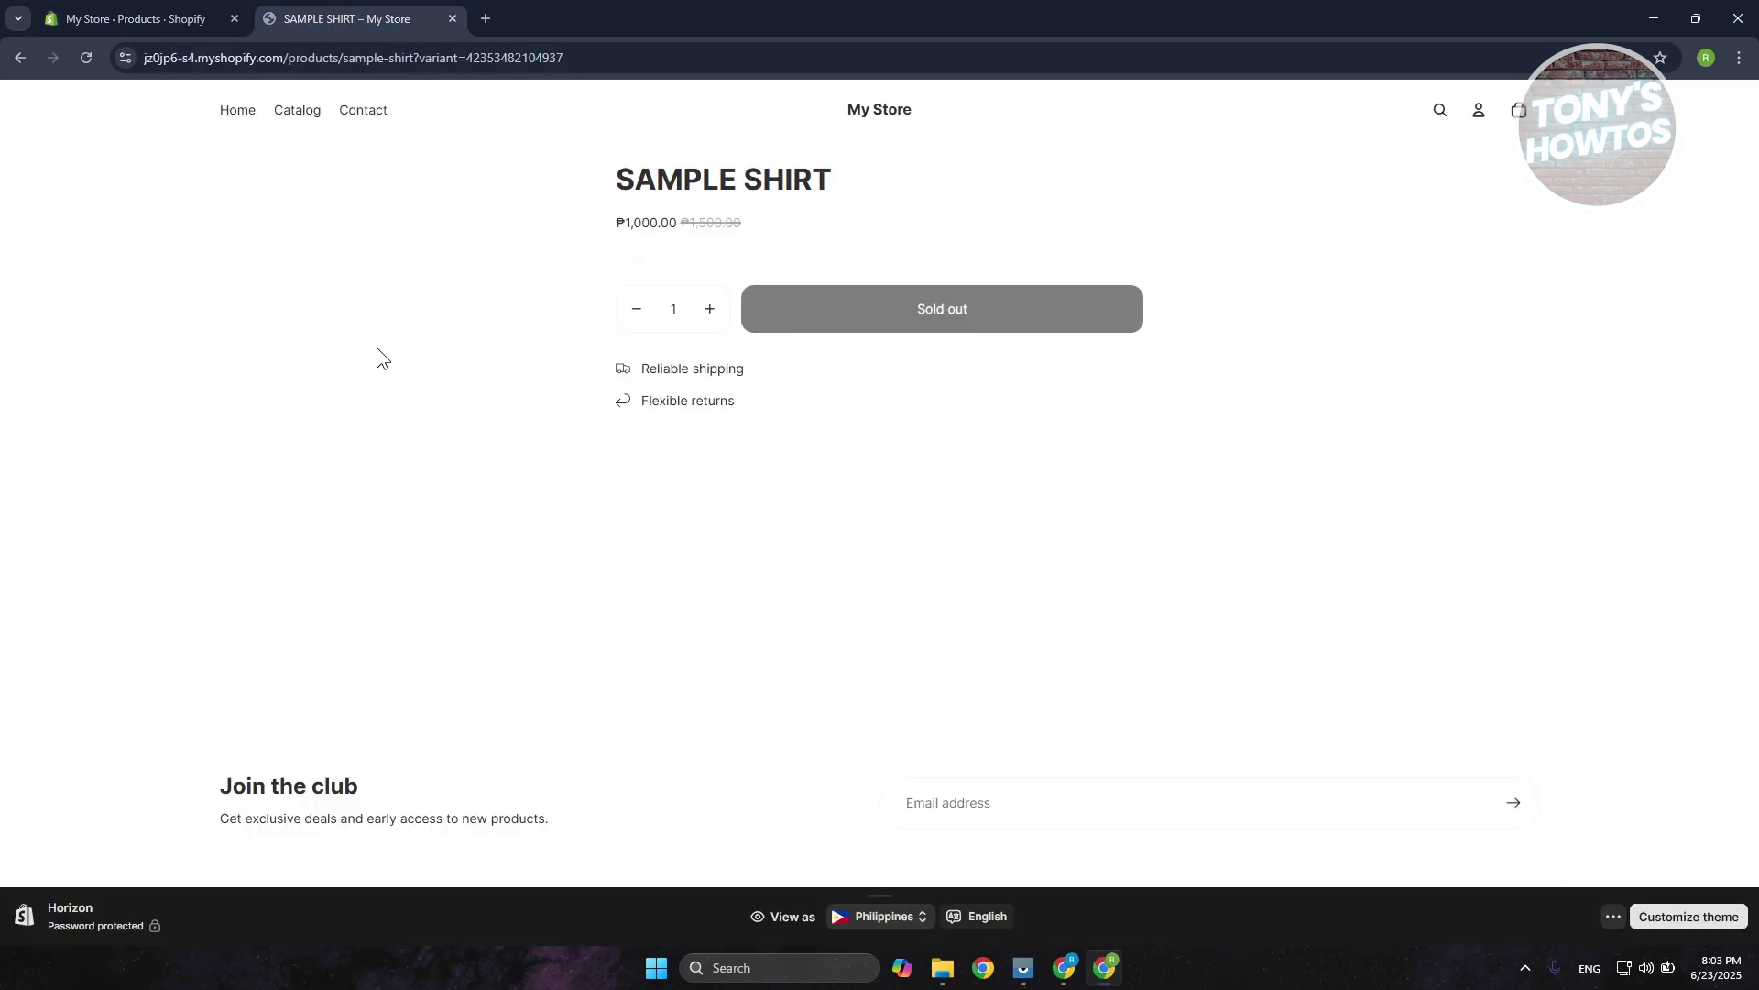
{"action": "left_click", "coordinate": [87, 57]}
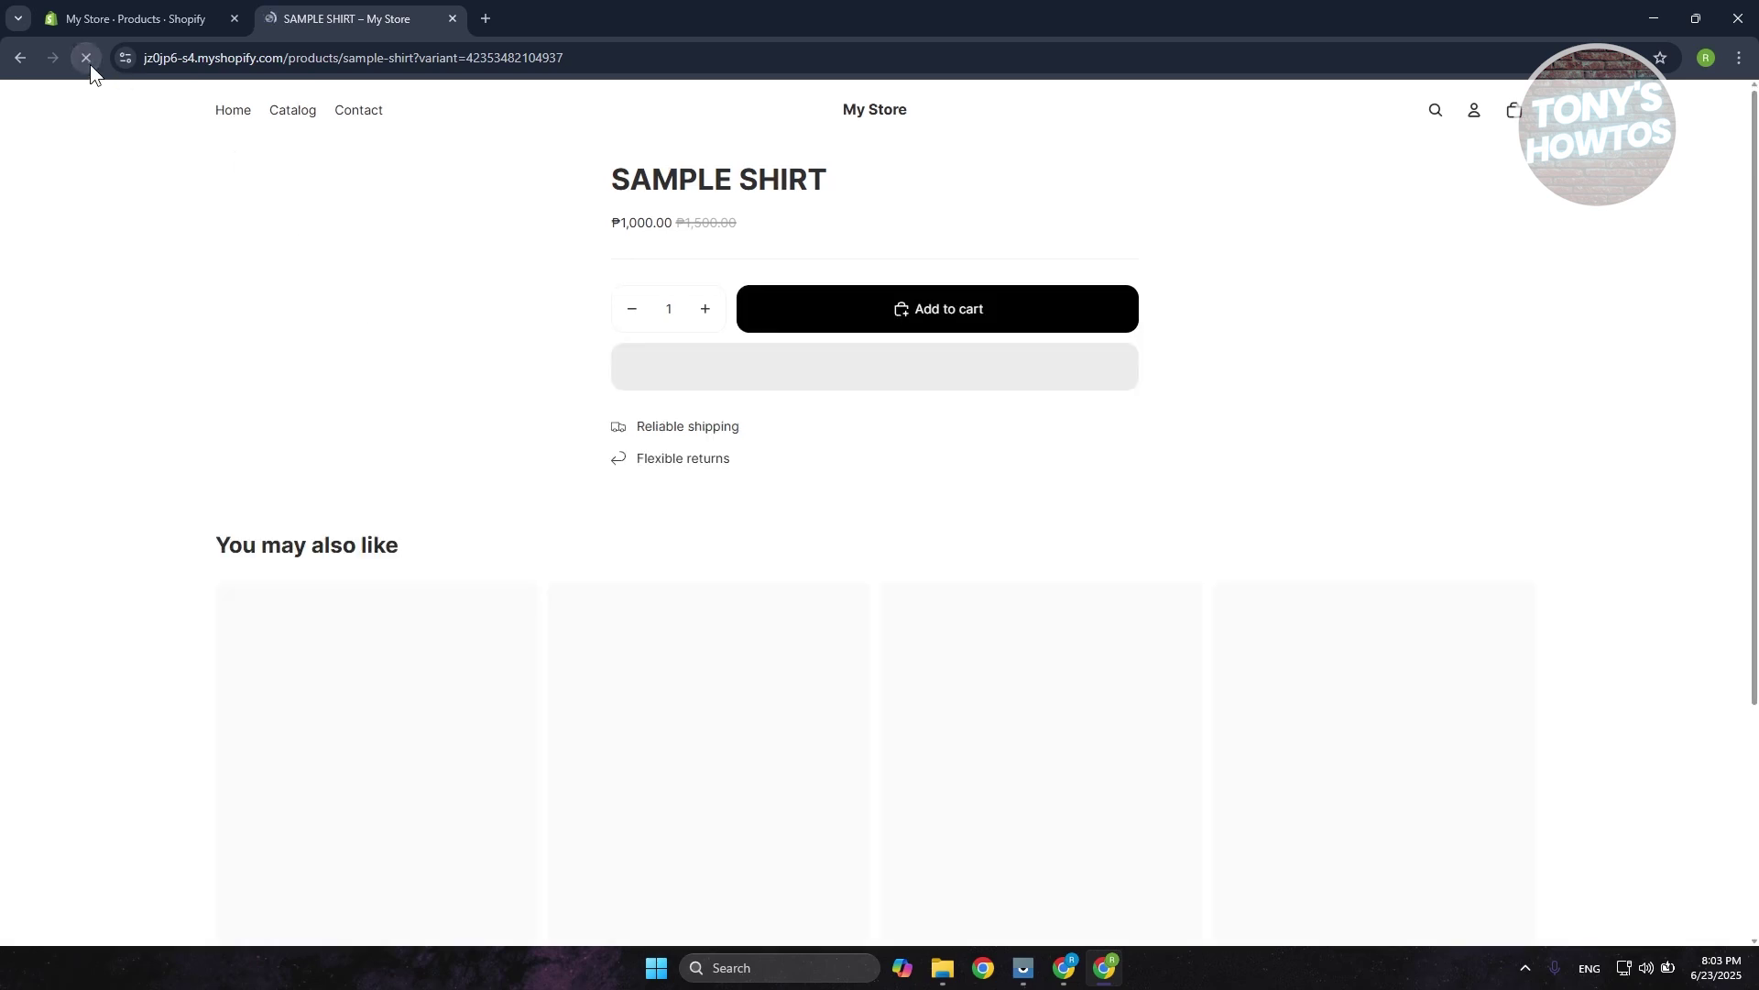